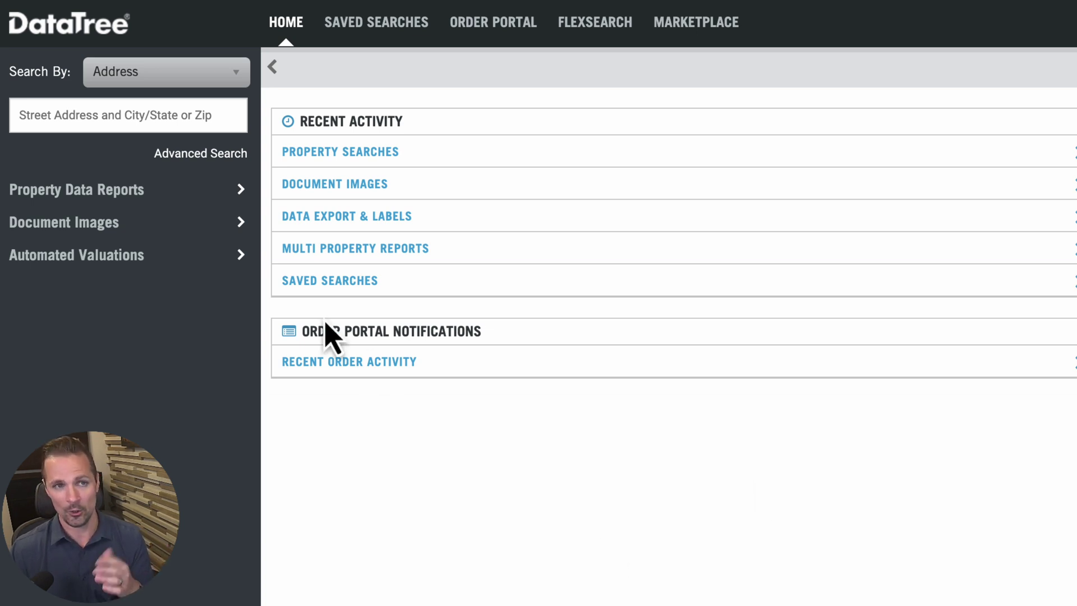
Step: Open and scroll through the advanced search form, then close it
left_click(194, 154)
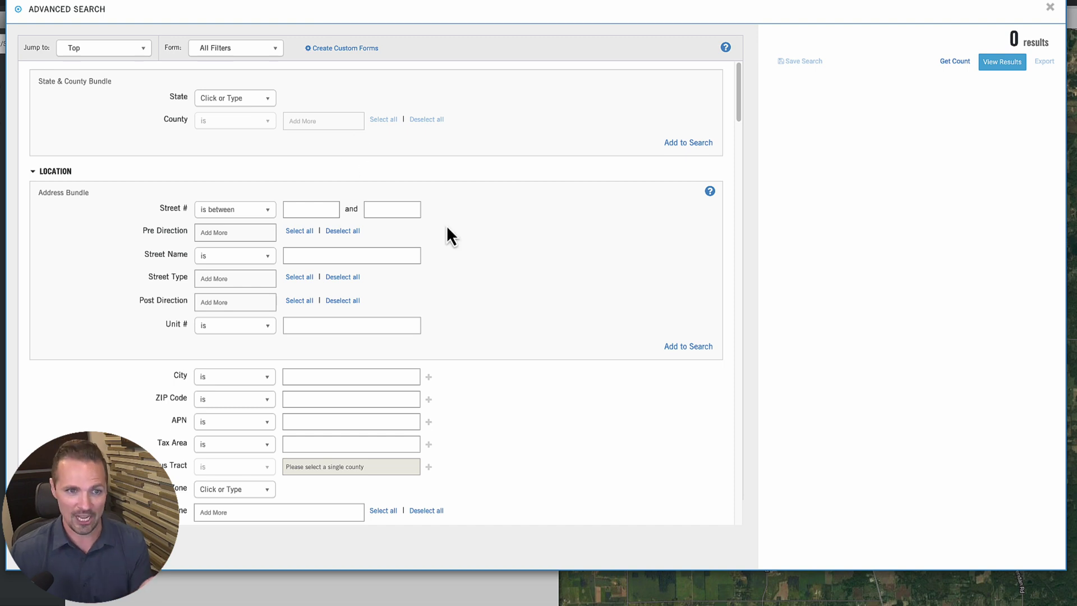
scroll(497, 281, "down", 5)
scroll(503, 287, "up", 5)
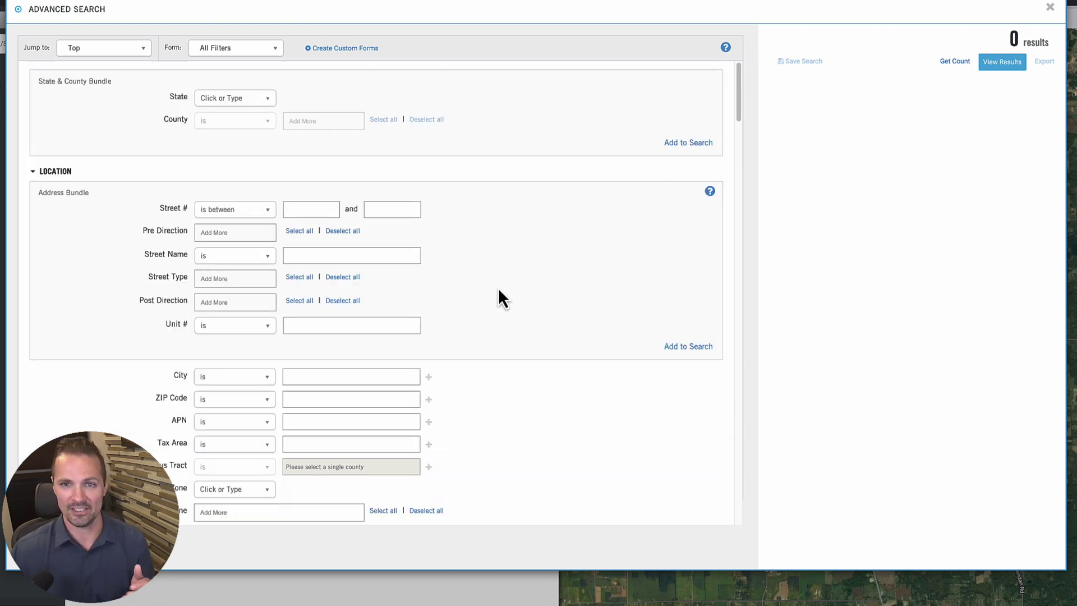
scroll(596, 256, "down", 10)
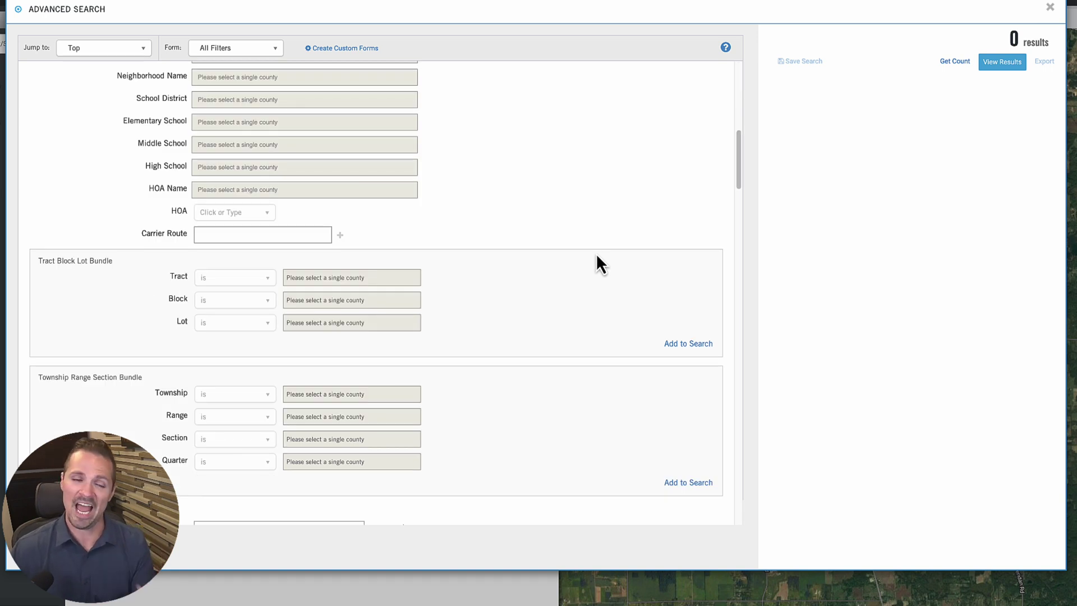
scroll(596, 256, "down", 4)
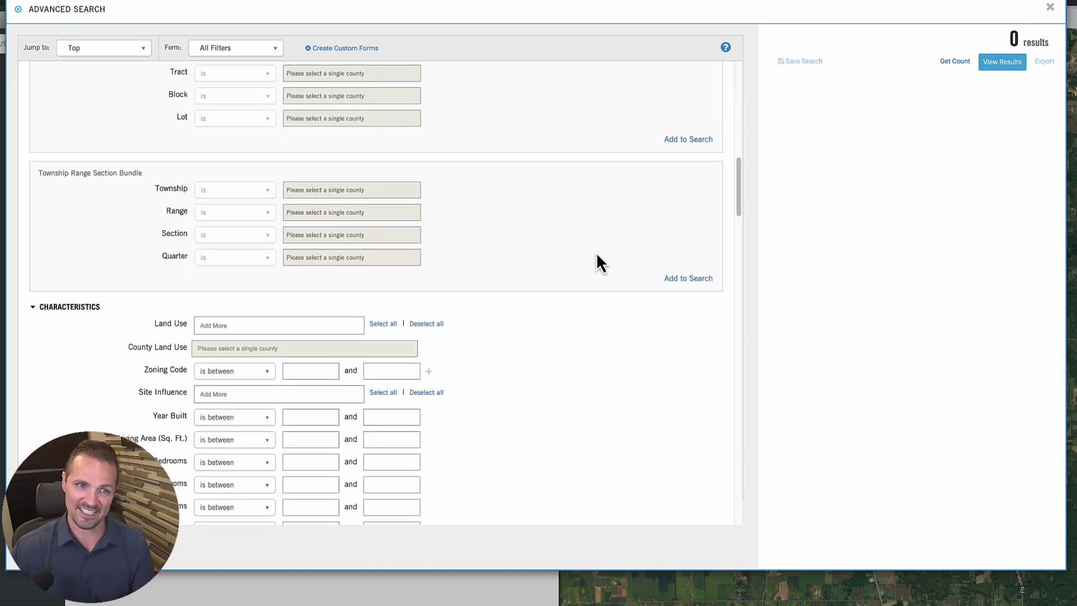
scroll(617, 294, "up", 14)
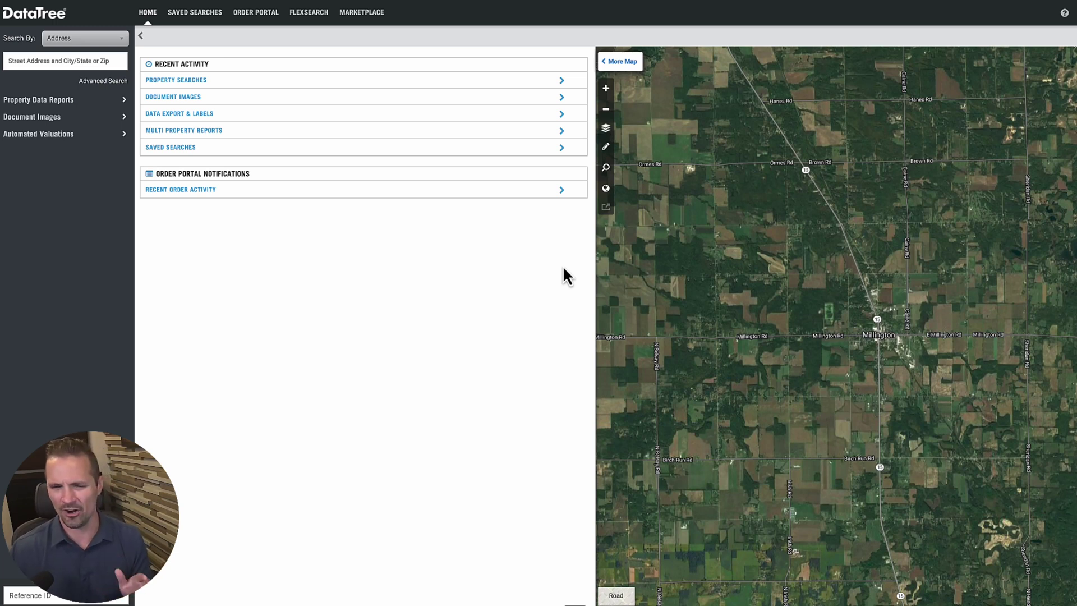
left_click(115, 82)
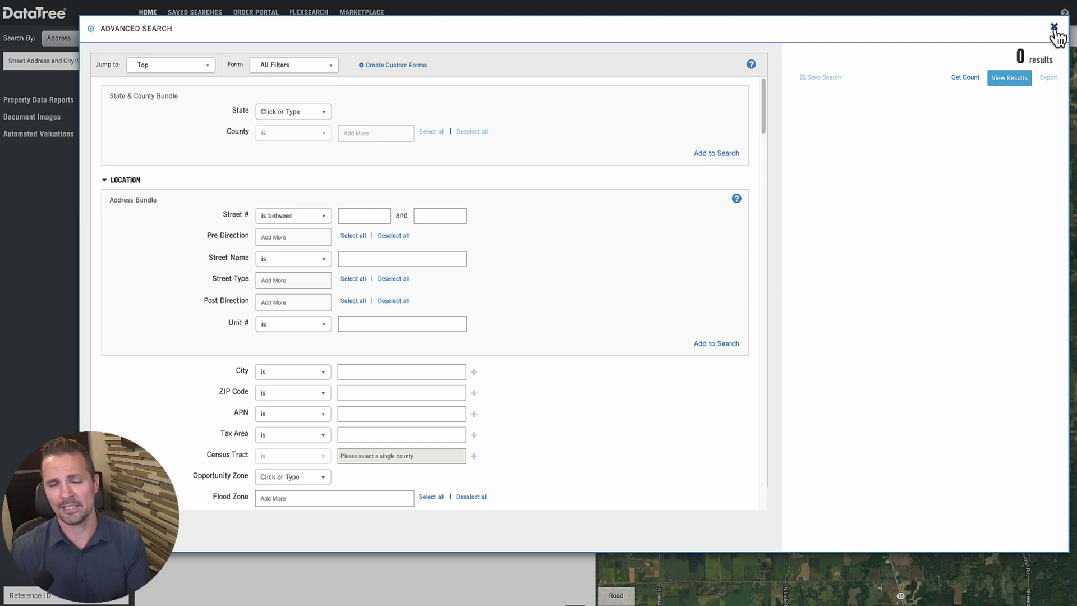
left_click(1054, 28)
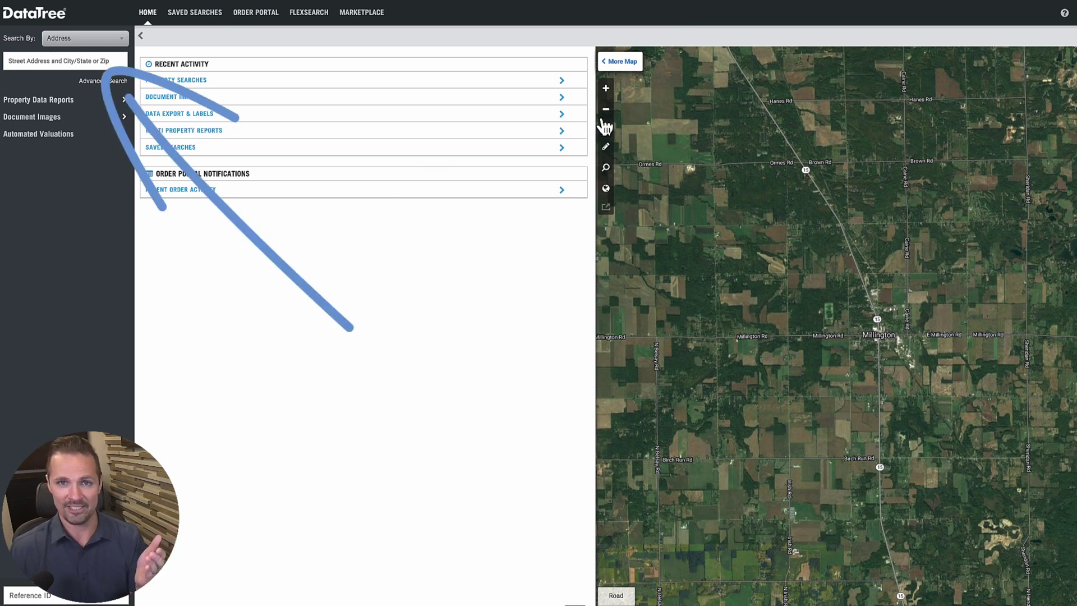
Step: Expand the map to full page and zoom in on Millington near Fulmer Rd until parcel lines show
left_click(628, 64)
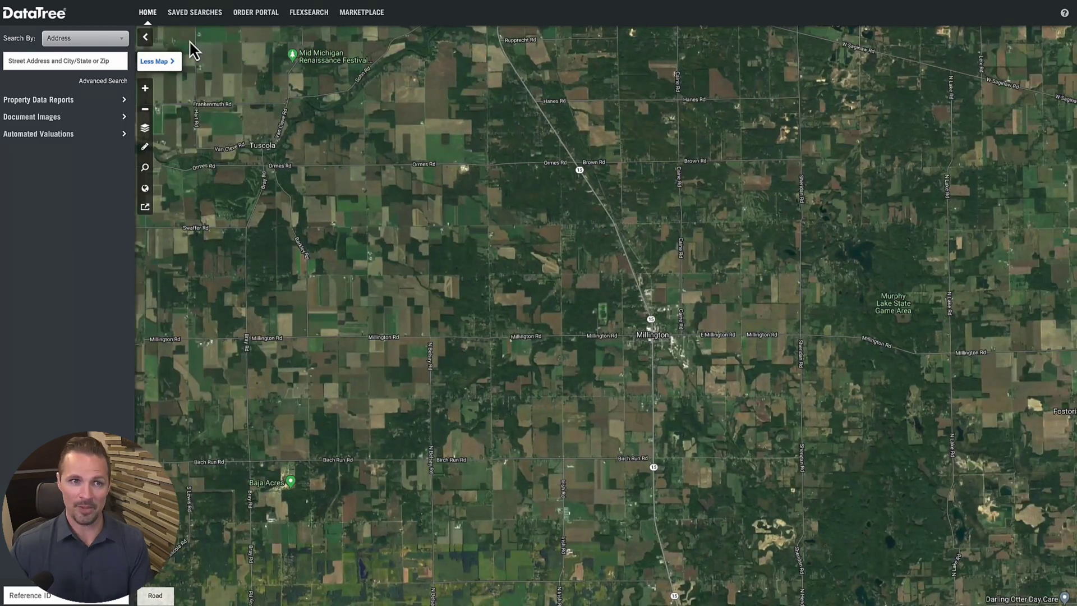
left_click(147, 90)
left_click(147, 89)
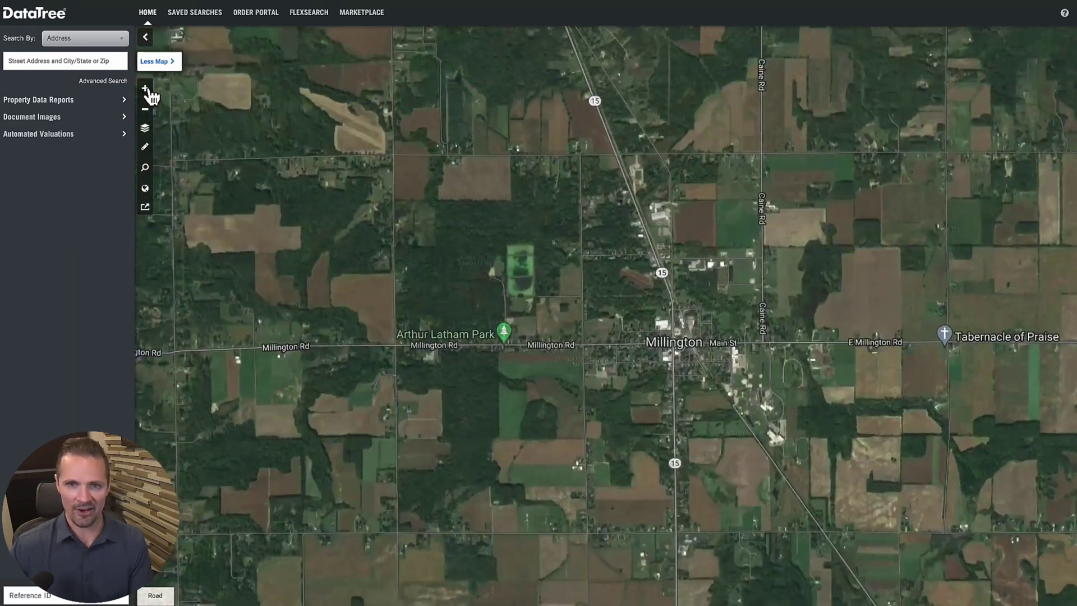
left_click(147, 90)
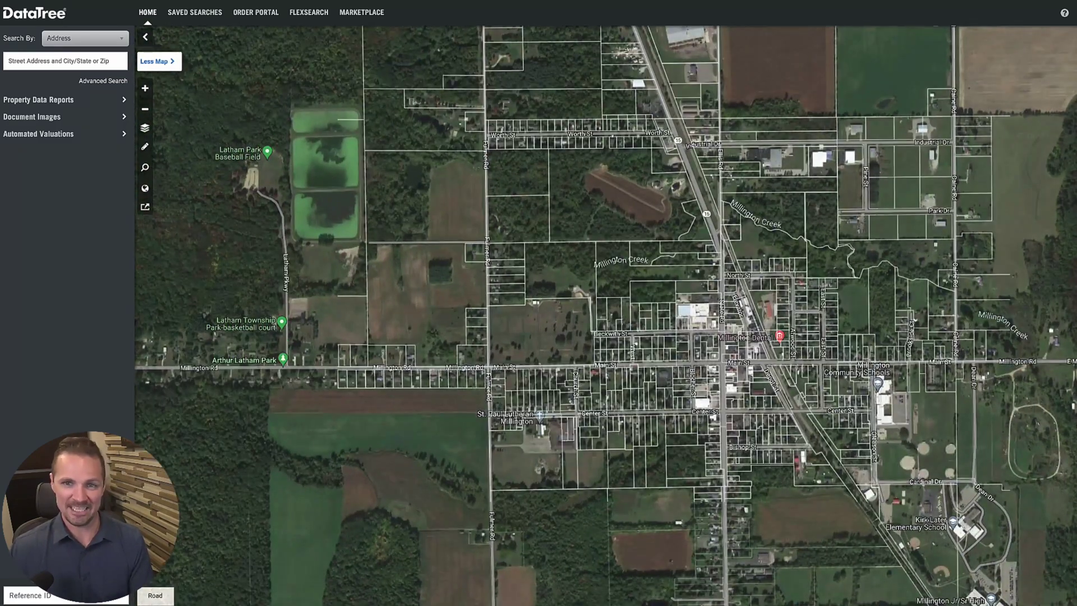
left_click_drag(777, 280, 749, 213)
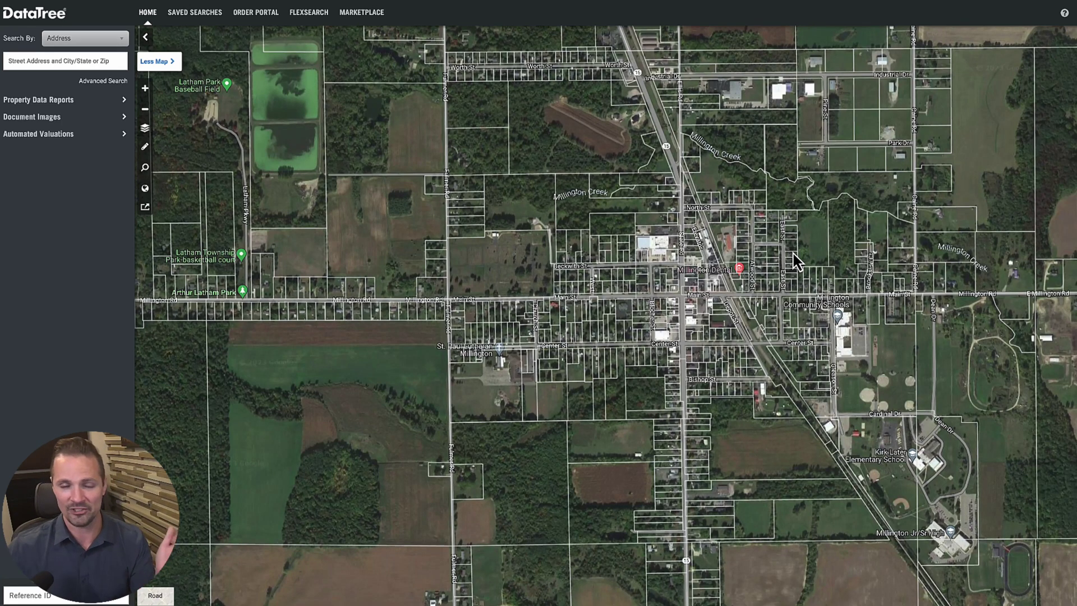
left_click(147, 90)
left_click_drag(639, 259, 728, 314)
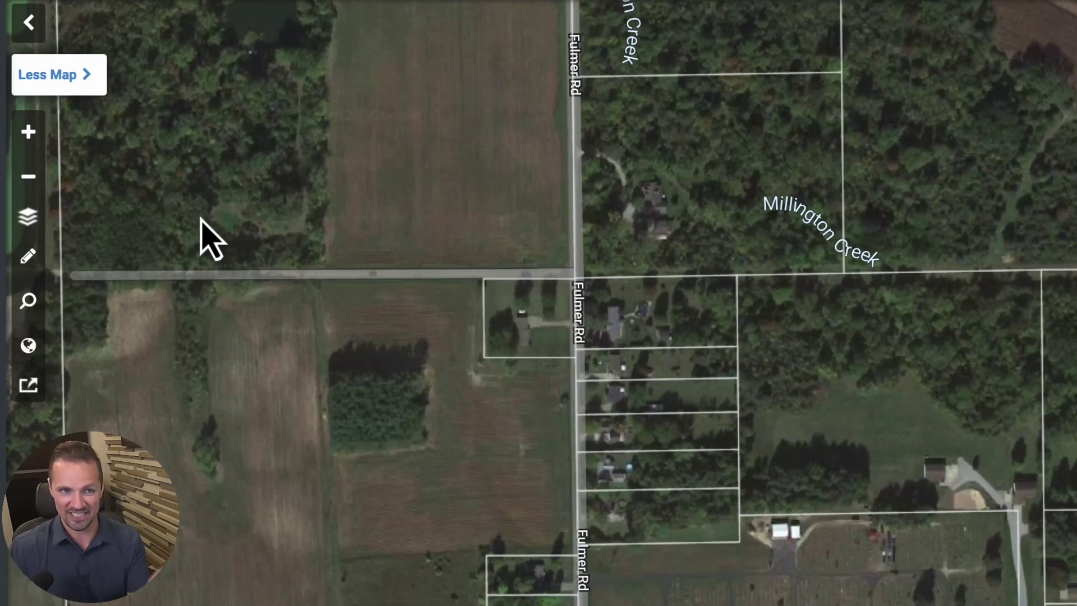
Step: Start a Freehand stroke, then pan toward State Rd and Industrial Dr and zoom in
left_click(28, 257)
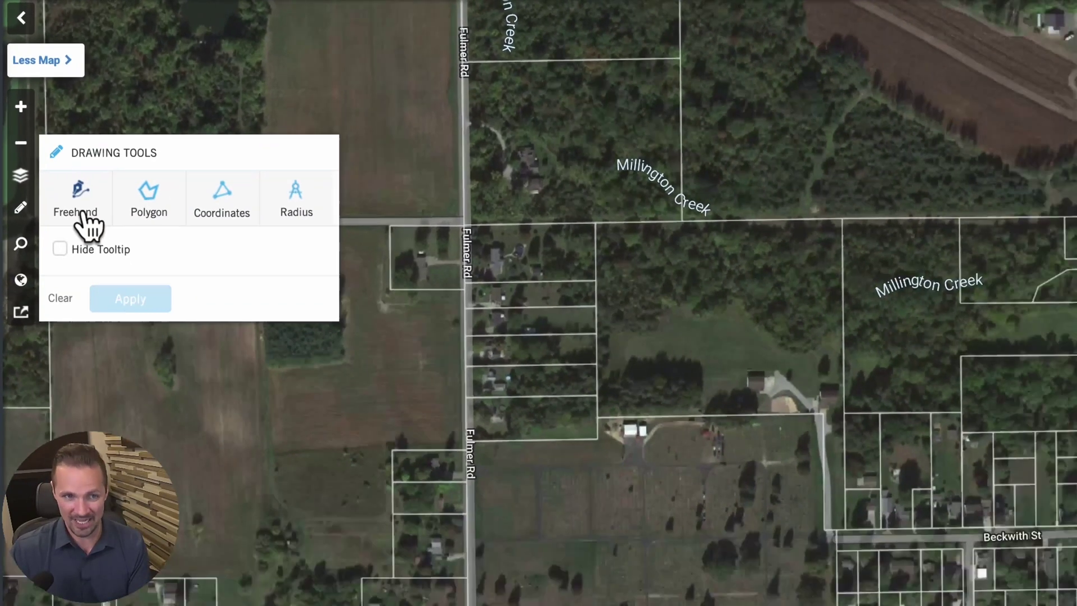
left_click(106, 265)
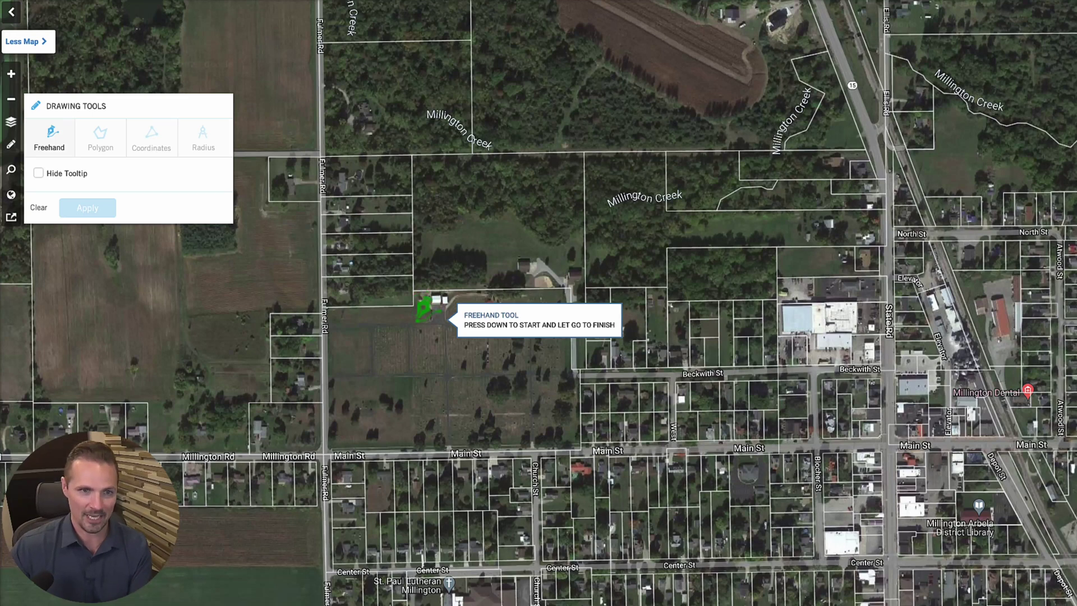
left_click_drag(423, 390, 443, 388)
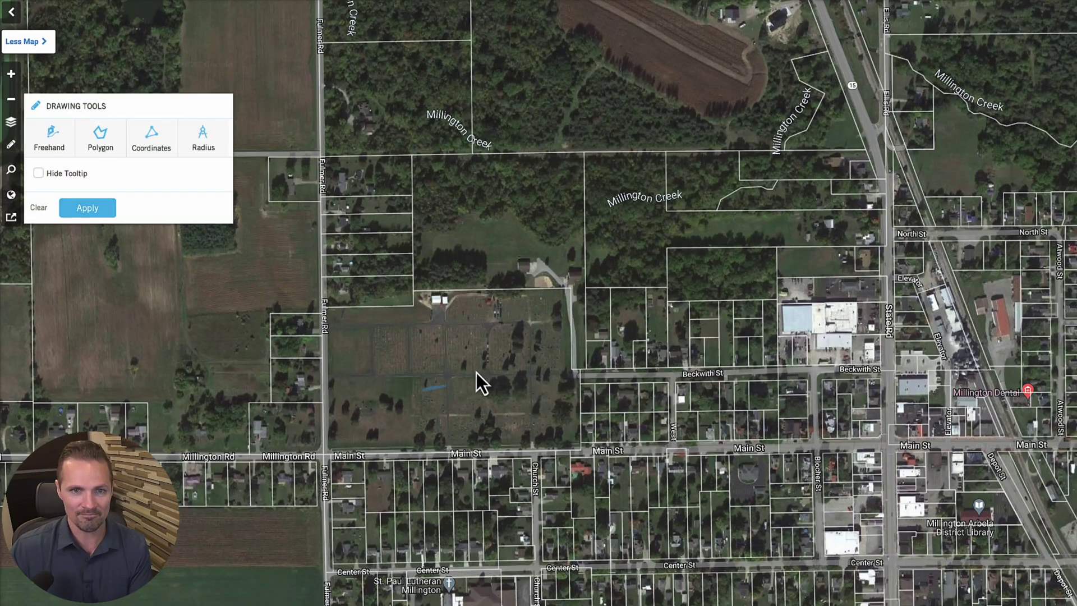
left_click_drag(719, 223, 543, 481)
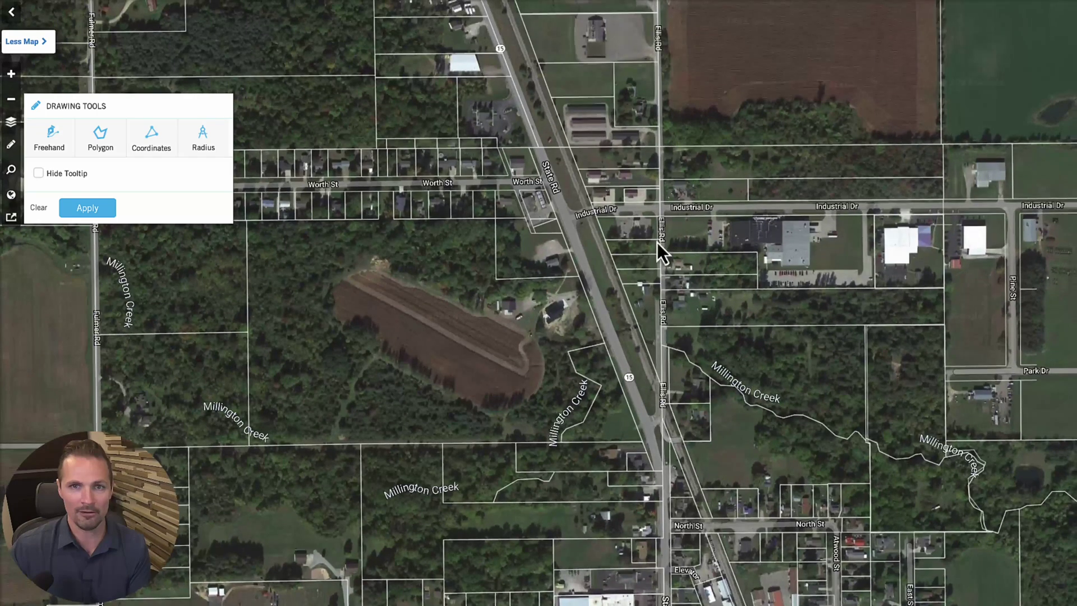
left_click_drag(652, 186, 748, 324)
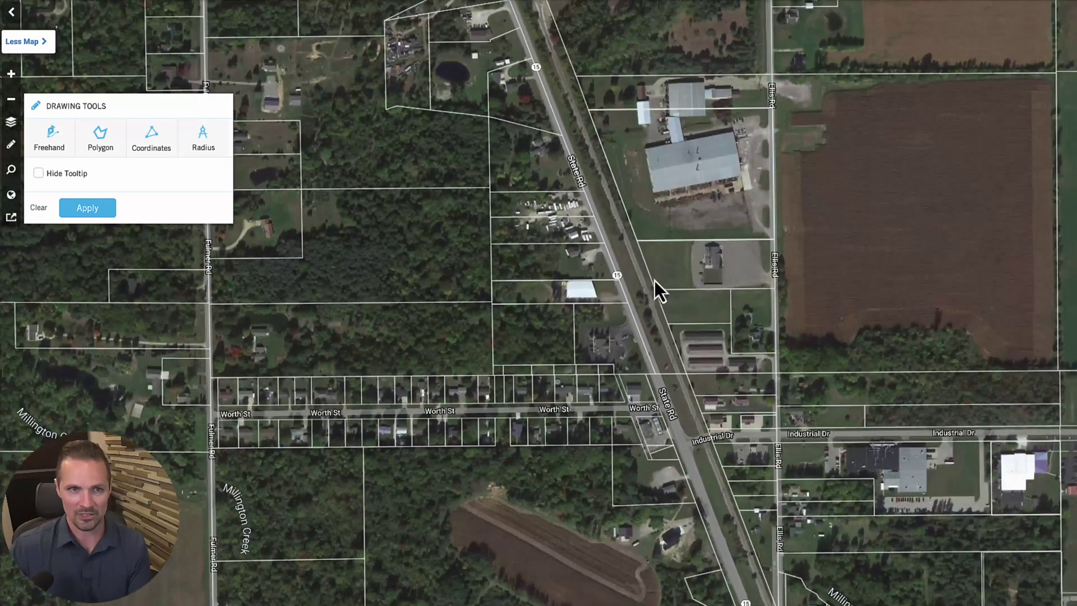
left_click(11, 74)
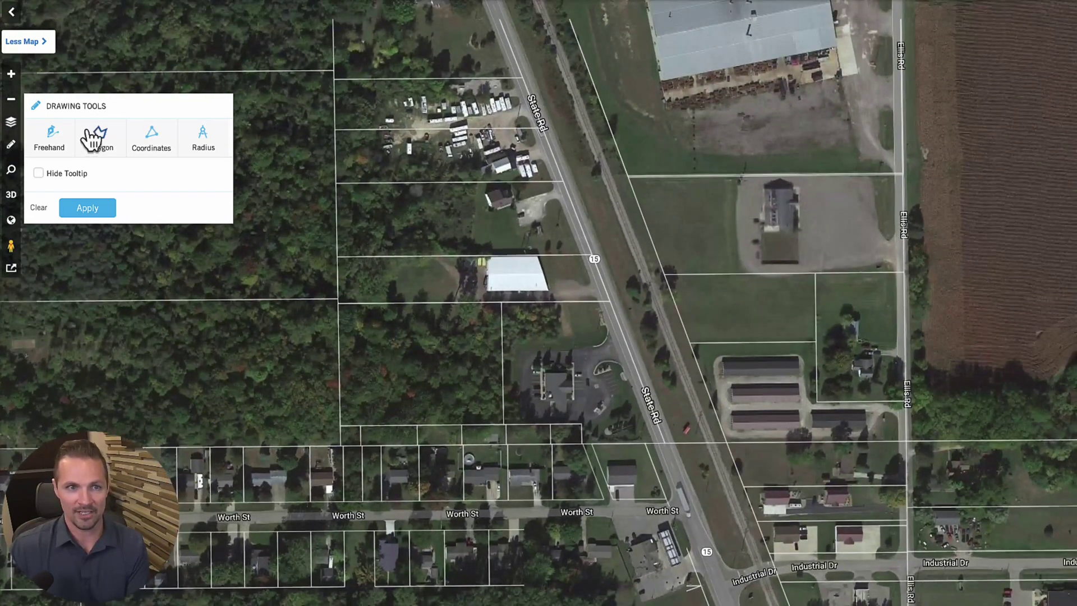
Step: Draw another Freehand stroke and move the map north along State Rd to Murphy Lake Rd
left_click(52, 136)
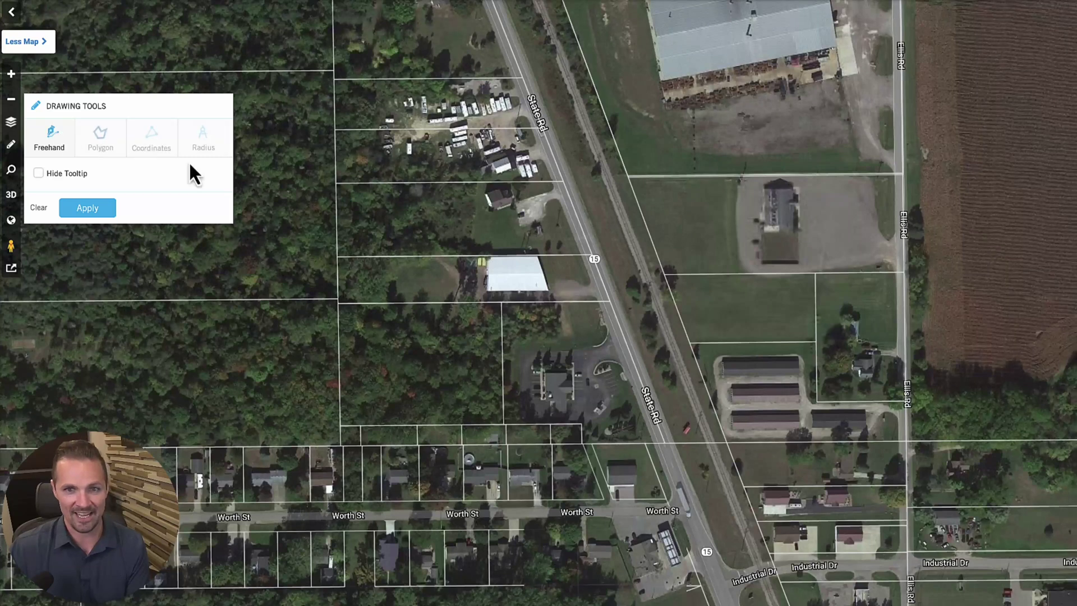
left_click_drag(718, 304, 735, 305)
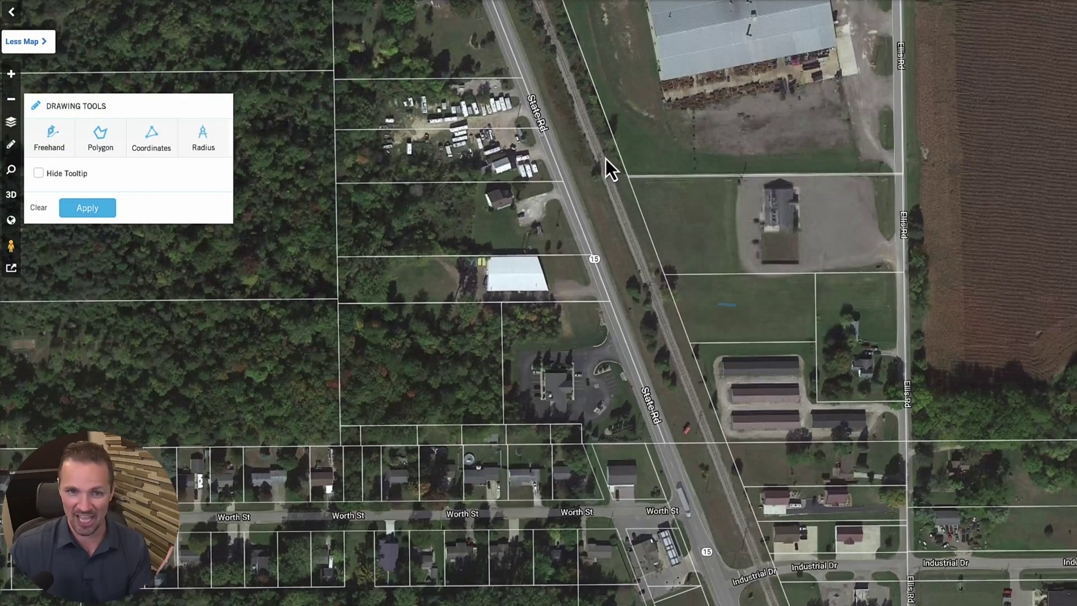
left_click_drag(605, 160, 632, 240)
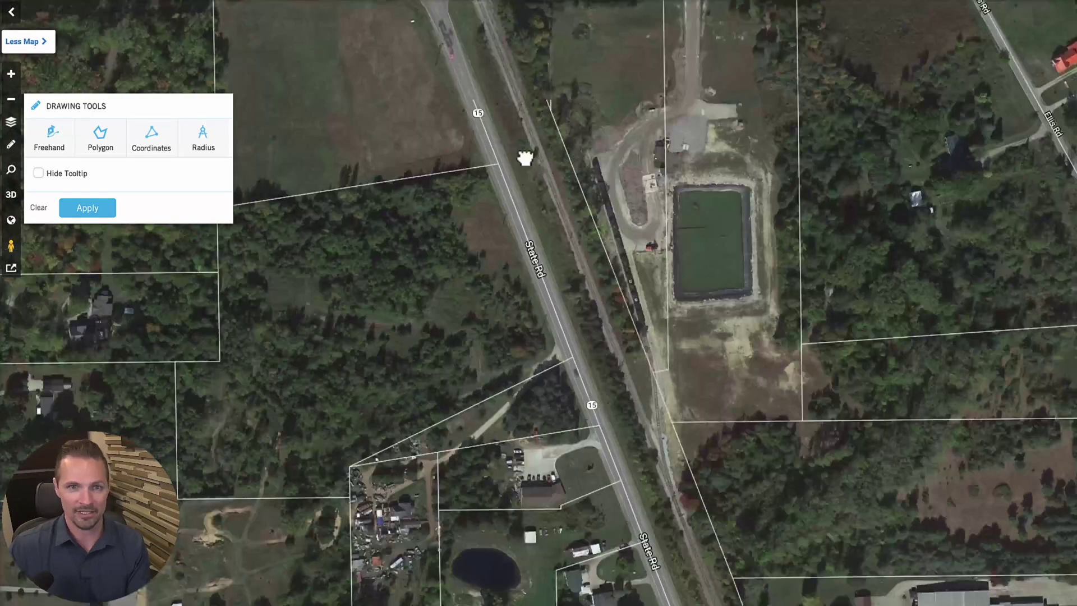
left_click_drag(521, 157, 620, 311)
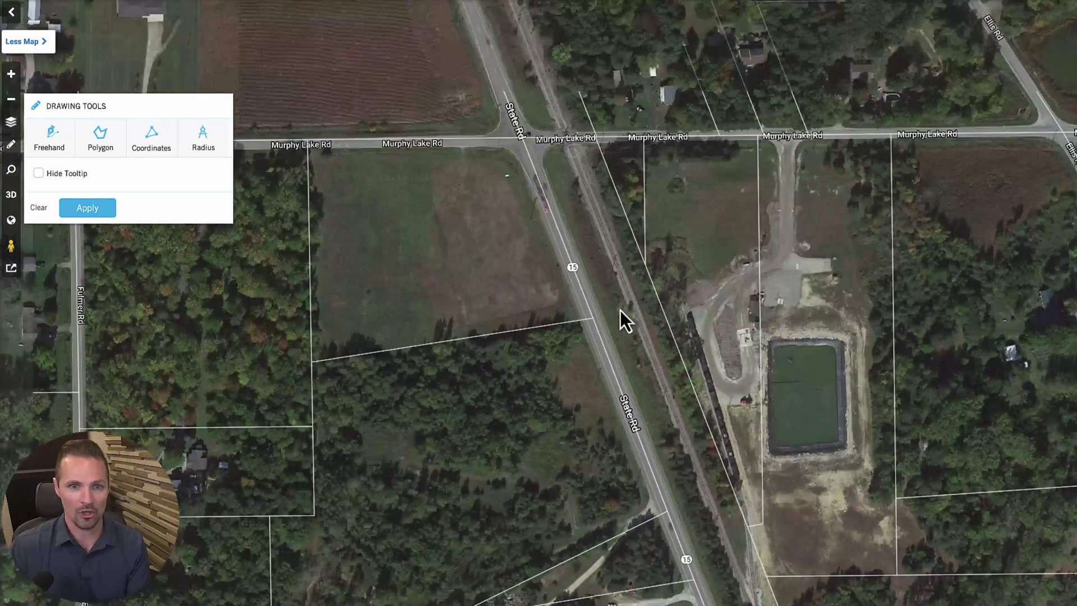
Step: Mark parcels near the Murphy Lake Rd crossing with Freehand strokes, then show the field north of it
left_click(56, 140)
left_click_drag(483, 417, 497, 439)
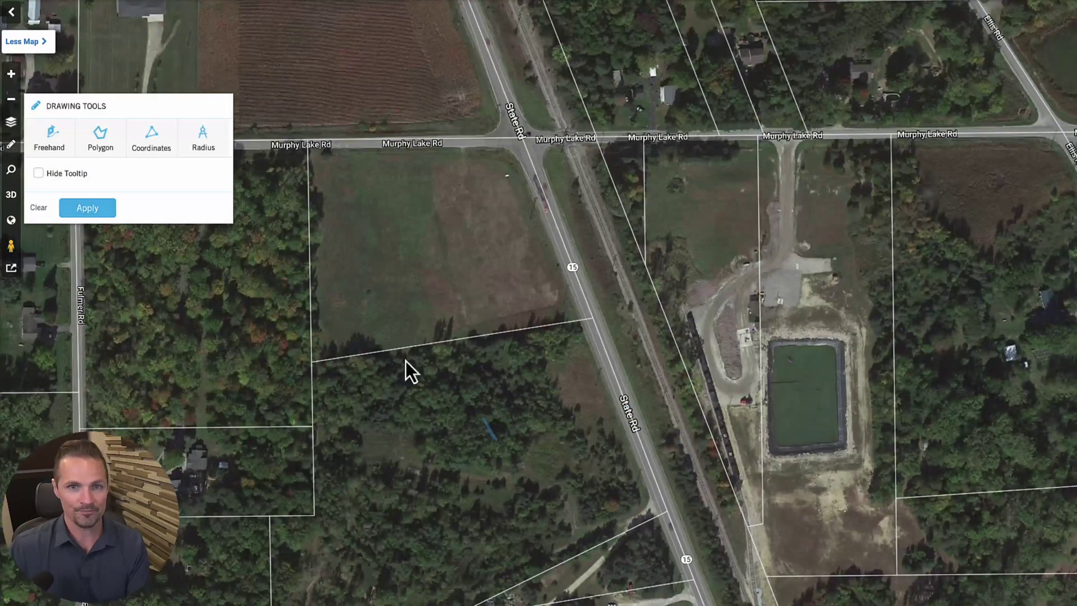
left_click(51, 138)
left_click_drag(497, 232, 509, 242)
left_click_drag(540, 171, 619, 319)
left_click_drag(563, 56, 572, 248)
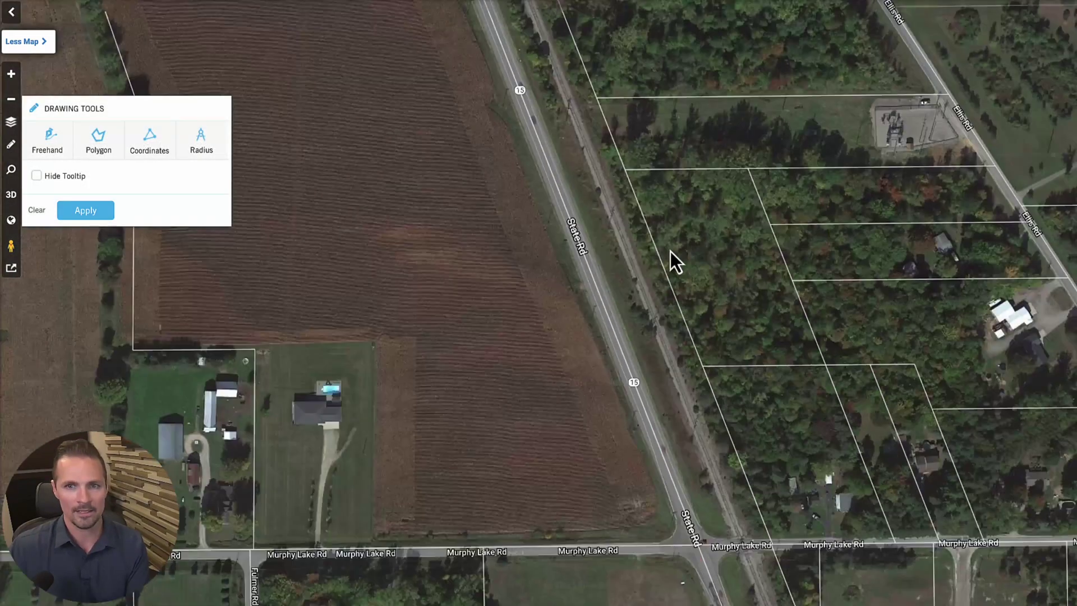
Step: Mark the wooded parcel east of State Rd, north of the field, with Freehand
left_click(62, 150)
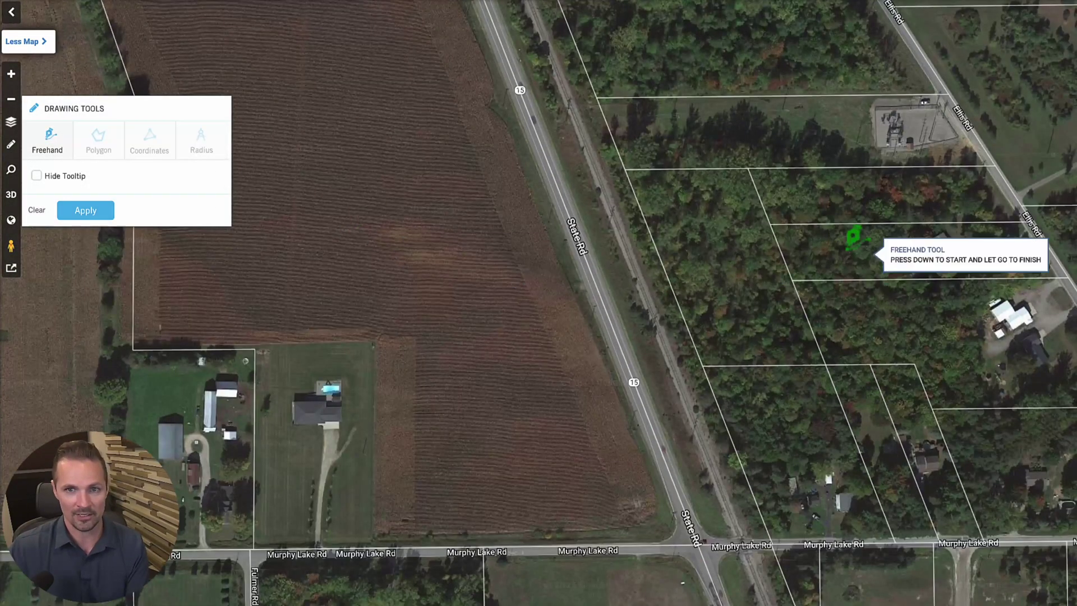
left_click_drag(721, 241, 666, 293)
left_click_drag(630, 235, 666, 396)
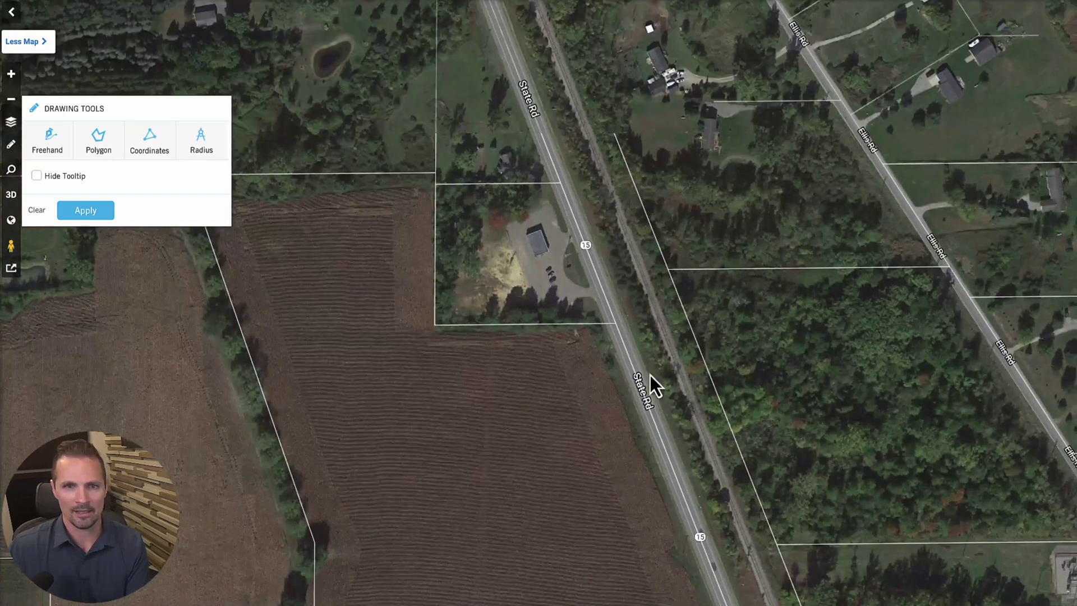
left_click_drag(510, 349, 491, 350)
left_click(47, 140)
left_click_drag(762, 365, 782, 391)
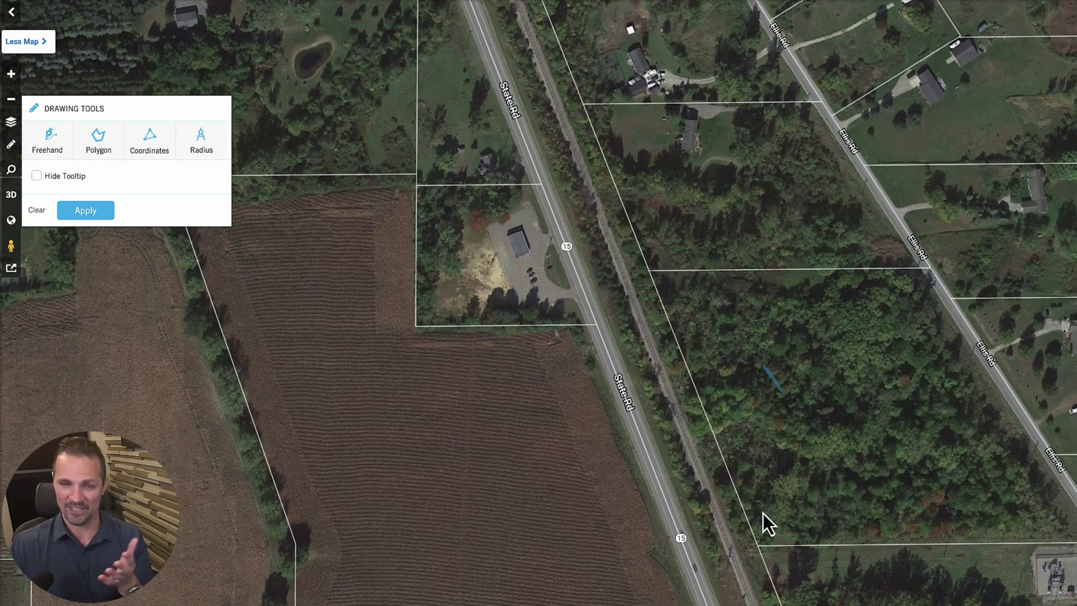
Step: Pan further along State Rd and mark the parcel between State Rd and Ellis Rd
left_click_drag(762, 519, 742, 451)
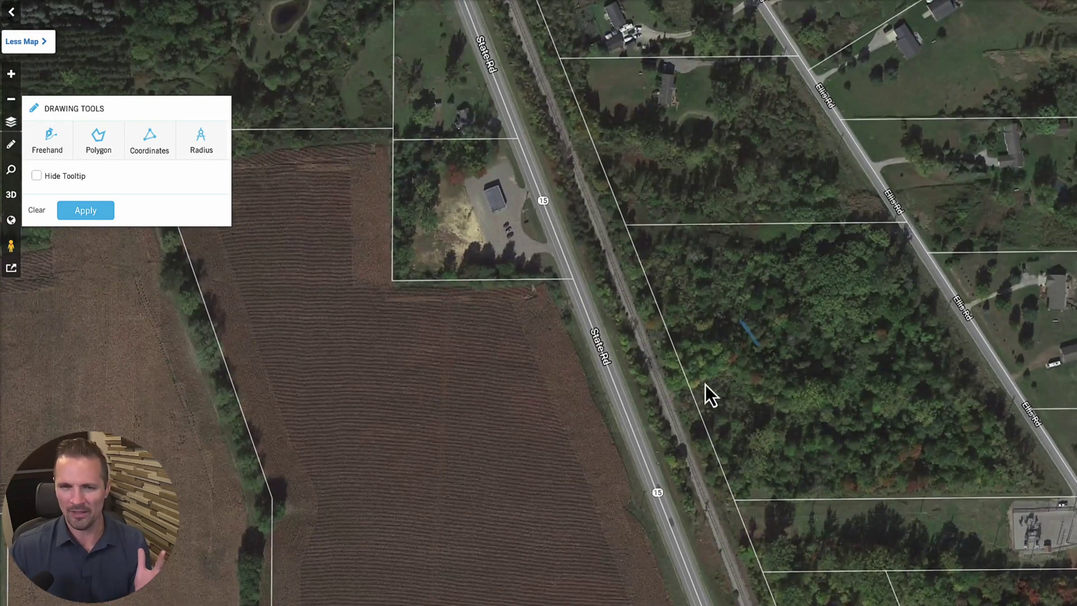
mouse_move(627, 274)
left_mouse_down()
mouse_move(632, 303)
mouse_move(701, 378)
mouse_move(742, 503)
left_mouse_up()
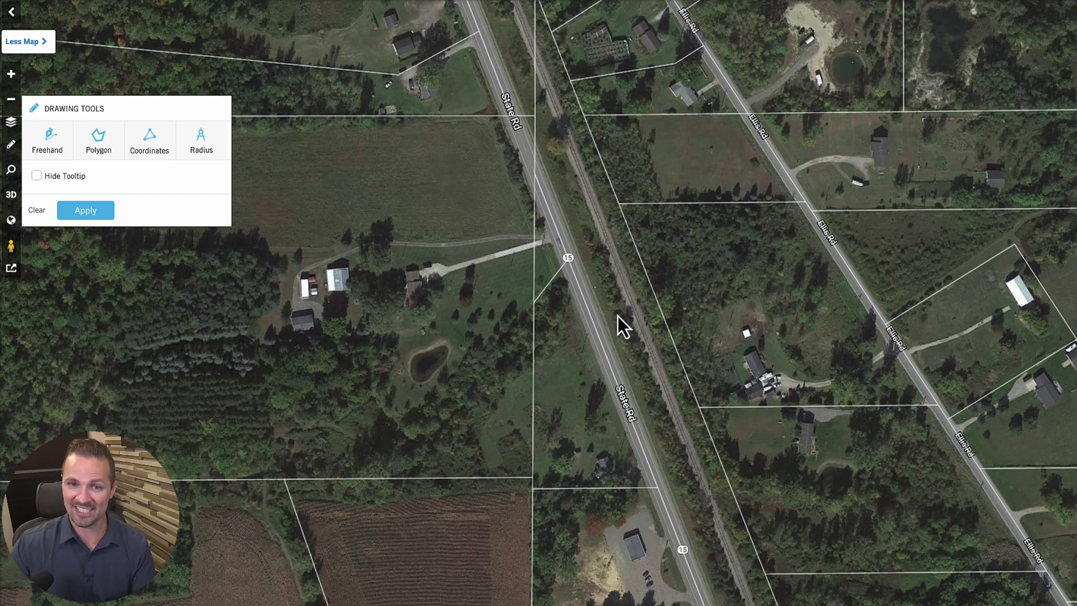
left_click_drag(617, 315, 699, 522)
left_click(55, 156)
left_click_drag(718, 362, 742, 381)
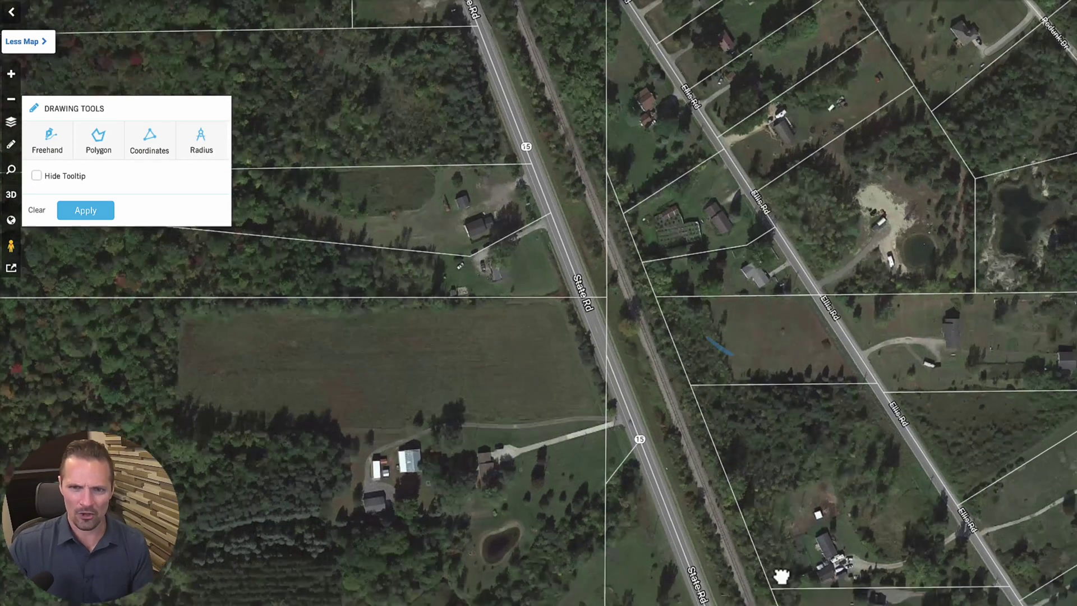
Step: Pan south past Murphy Lake Rd to the pond and mark a parcel near the industrial buildings
left_click_drag(785, 569, 748, 356)
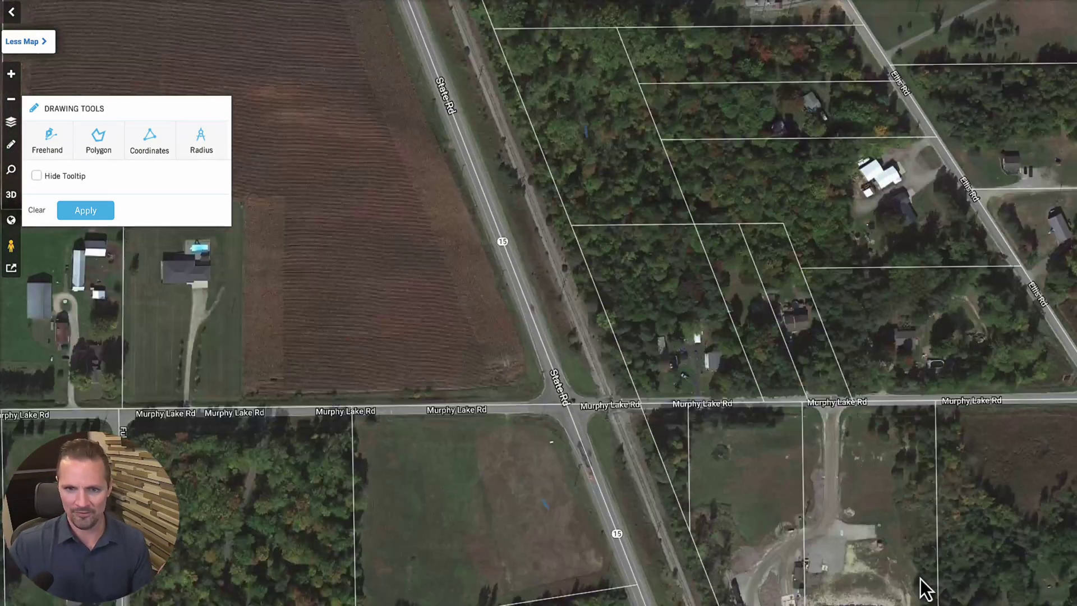
left_click_drag(923, 589, 822, 372)
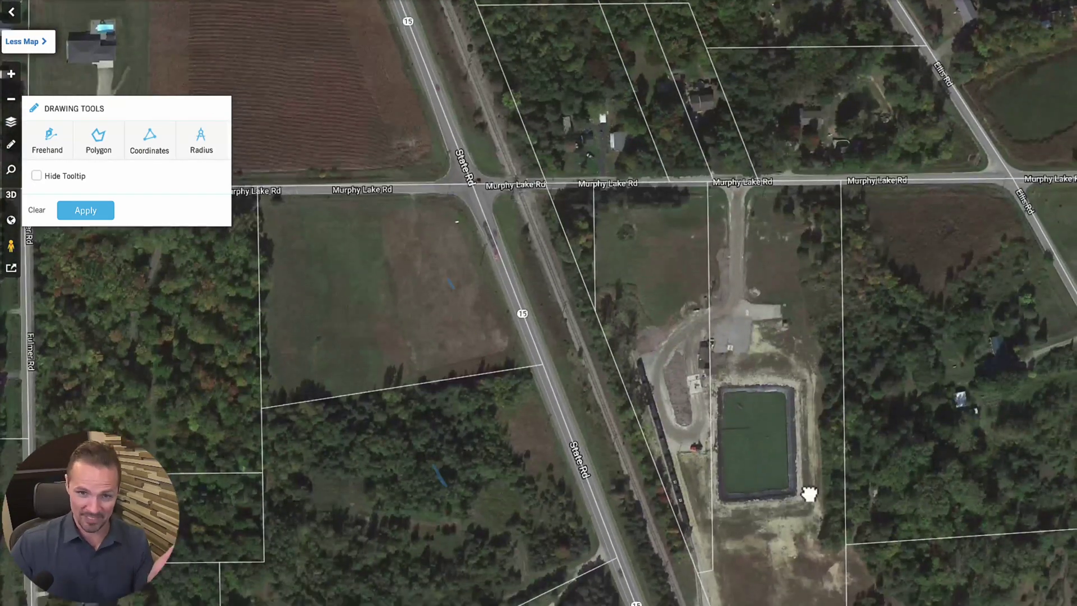
left_click_drag(807, 493, 769, 331)
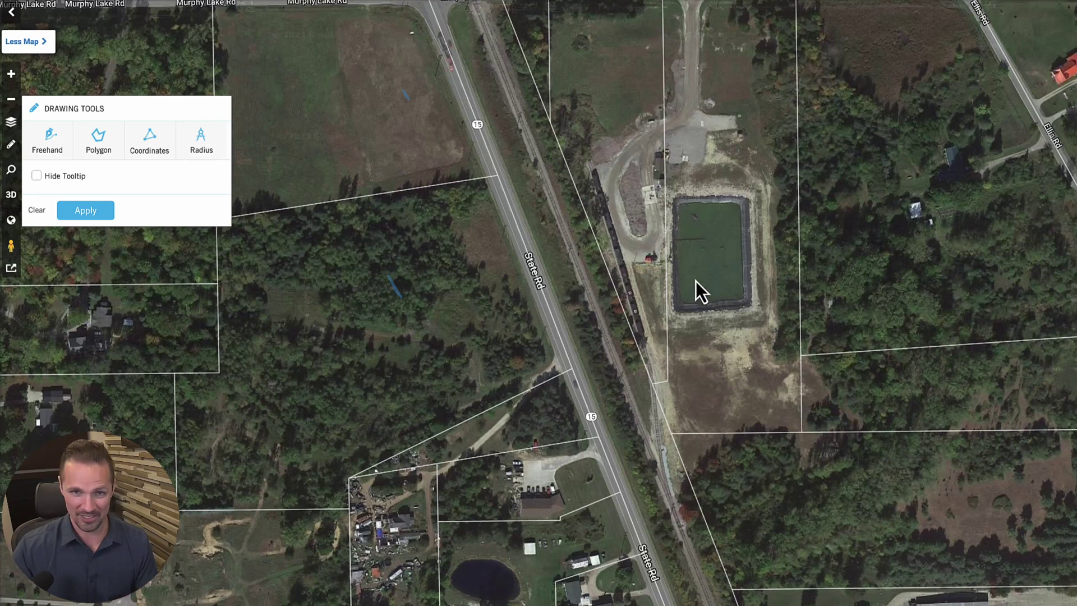
left_click_drag(706, 514, 644, 295)
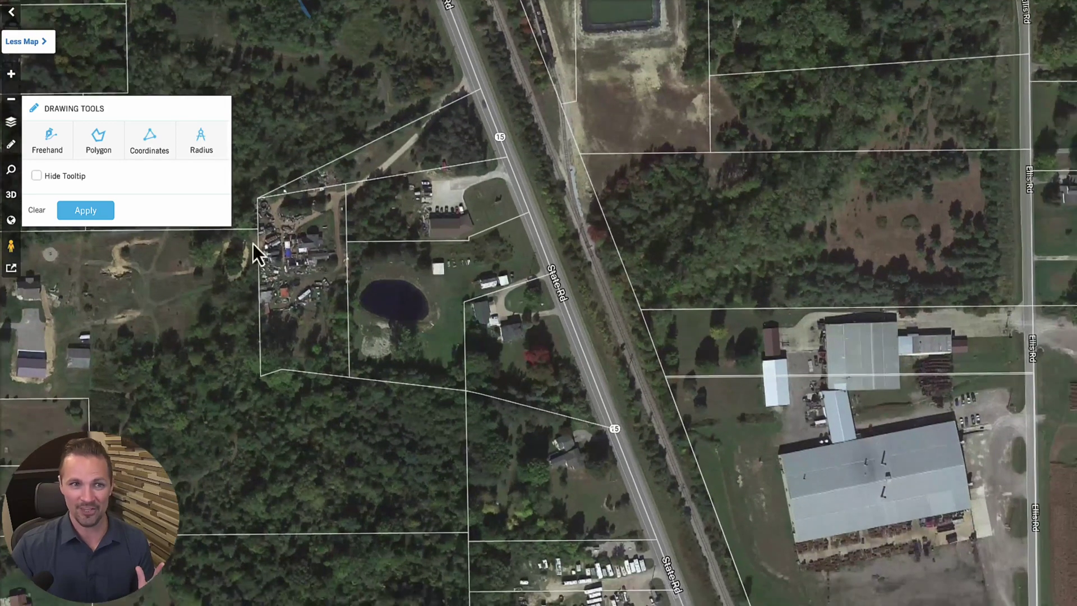
left_click(47, 140)
left_click(681, 318)
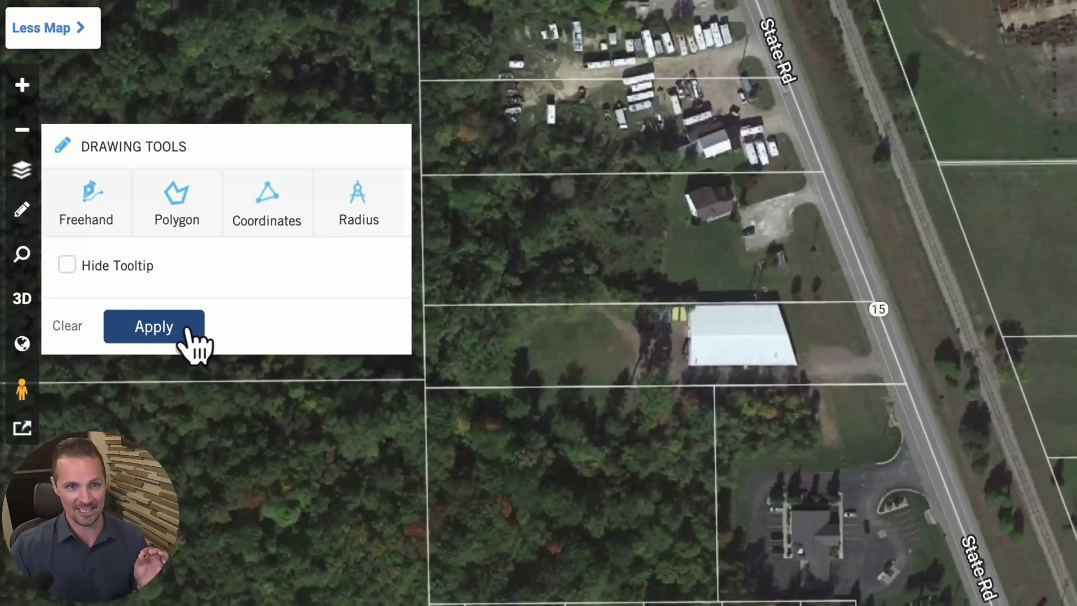
Step: Apply the freehand marks as a search and show the 8 selected results in a table beside the map
left_click(184, 324)
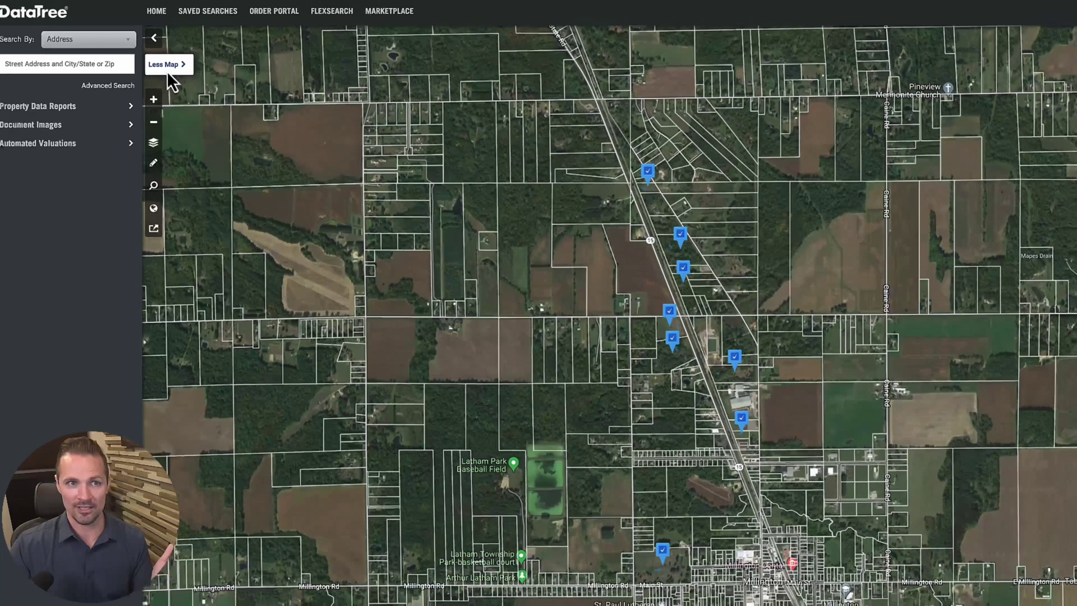
left_click(167, 71)
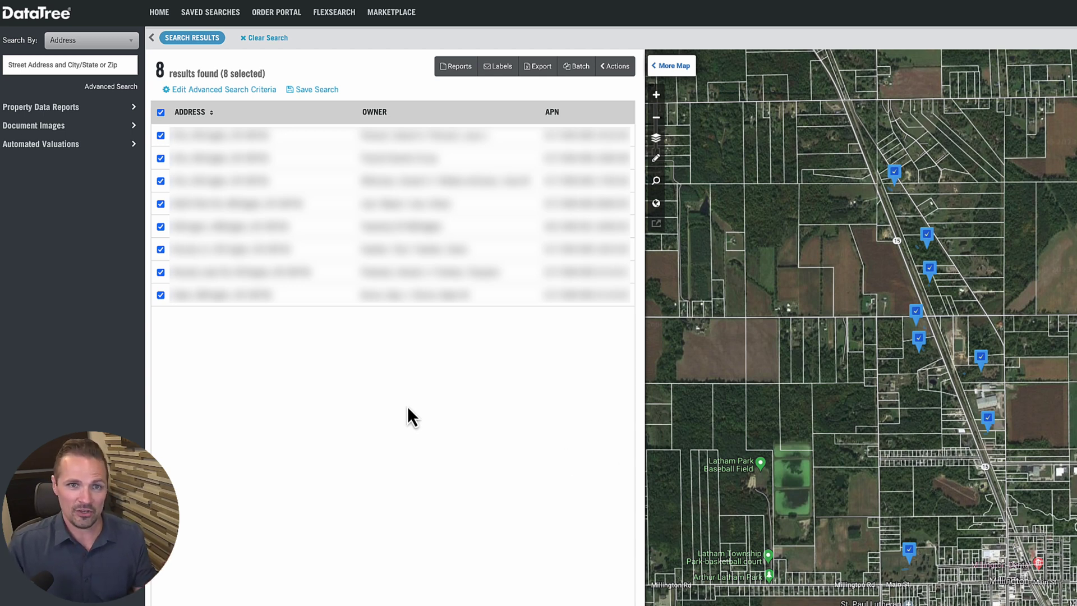
Step: Start an Export order for the 8 selected properties
left_click(544, 72)
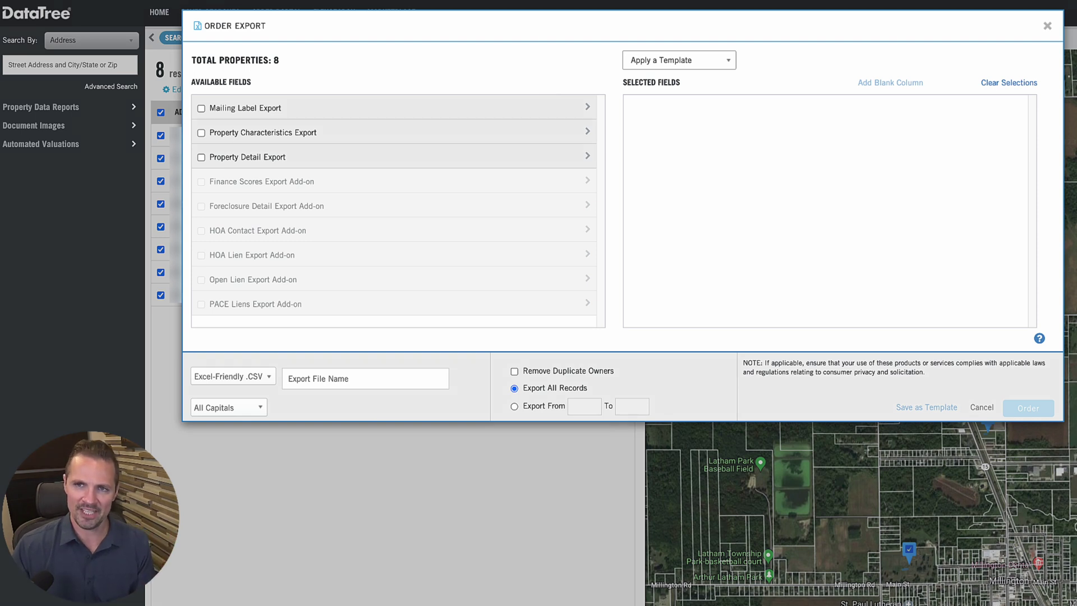
Step: Close the Order Export dialog
left_click(1047, 26)
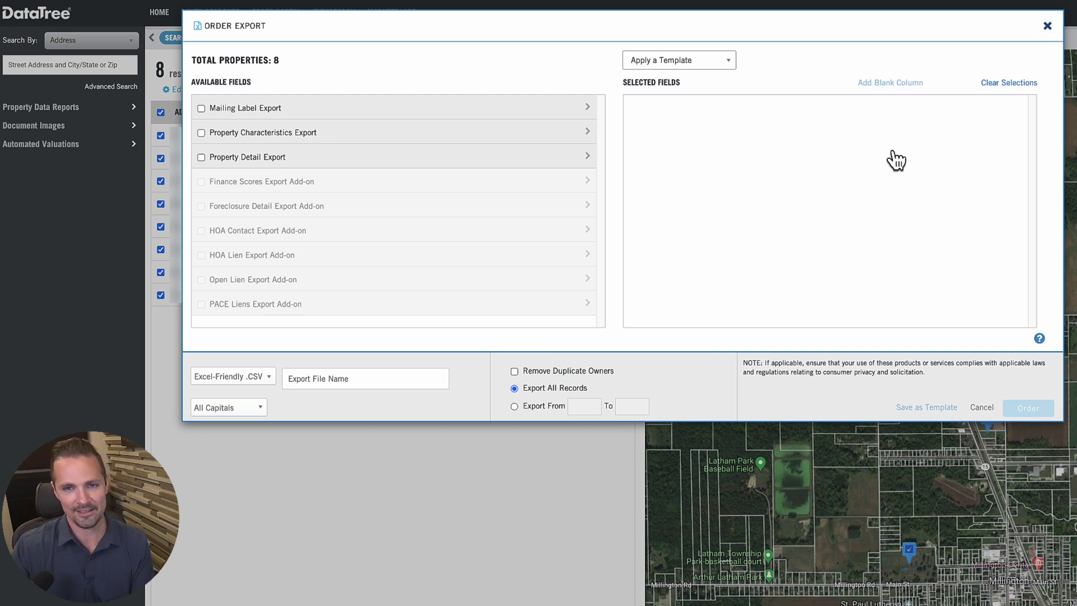